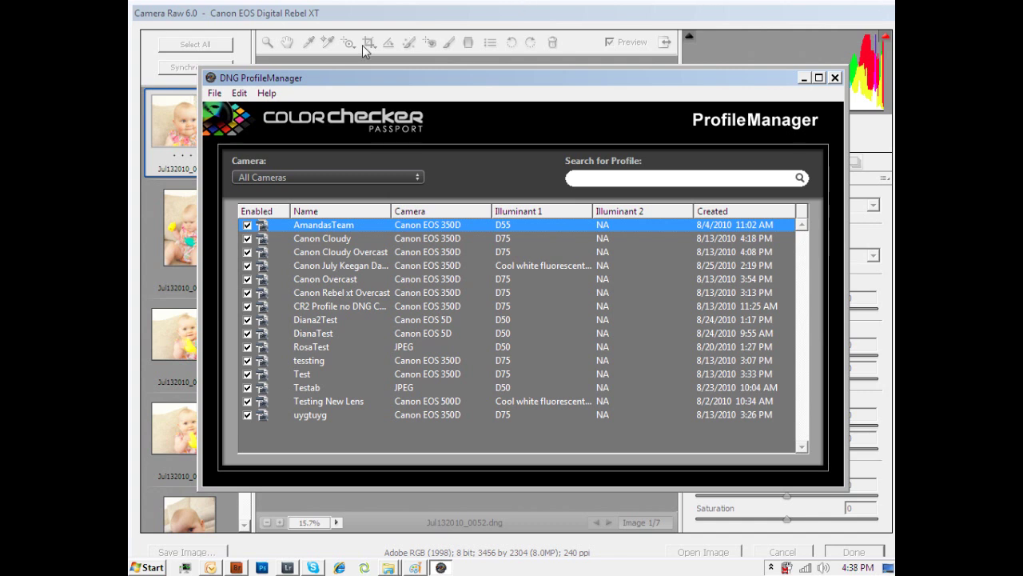
Switch to Camera Raw, inspect the list of available camera profiles, and return to DNG ProfileManager
key(alt+Tab)
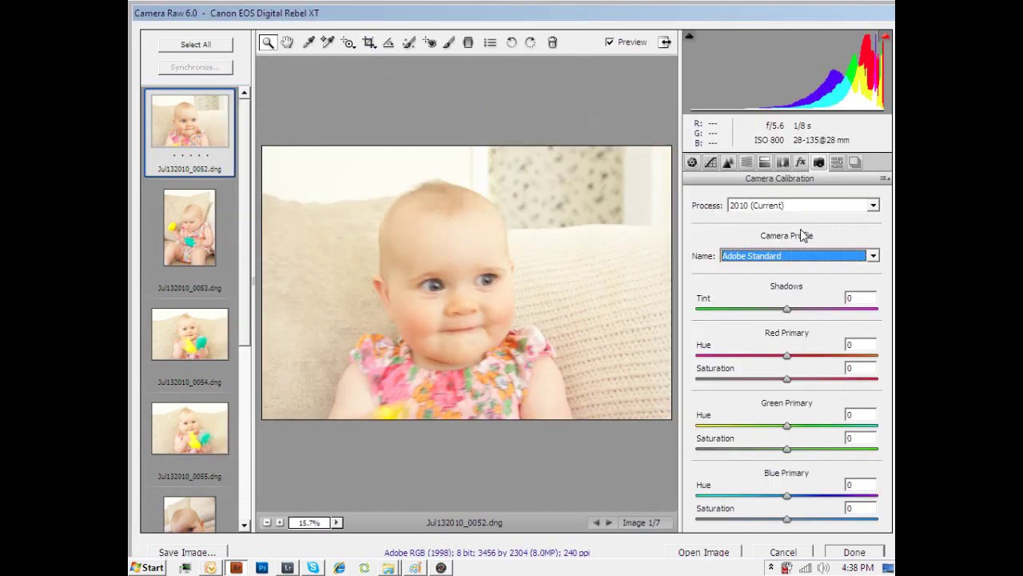
click(873, 257)
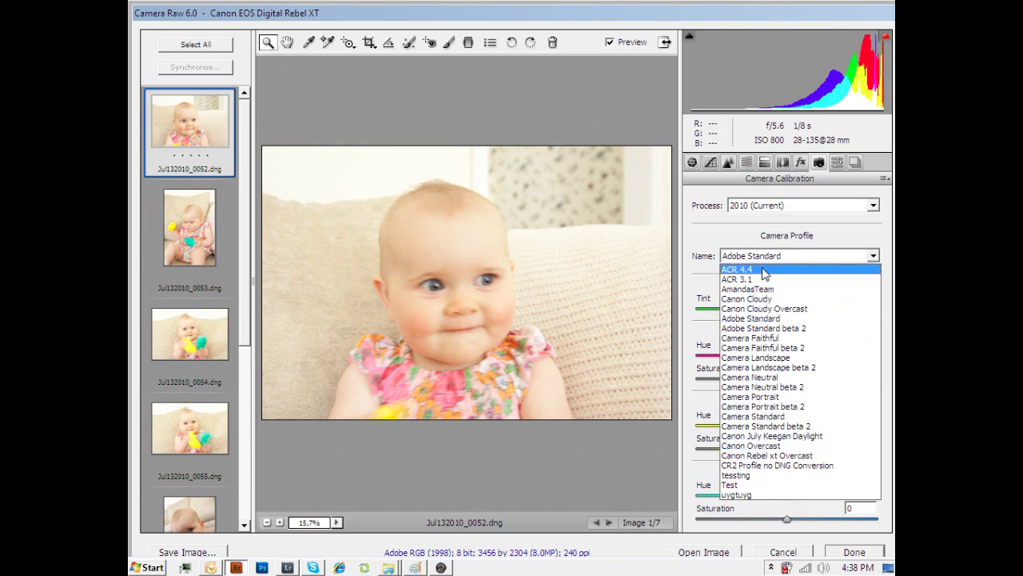
key(alt+Tab)
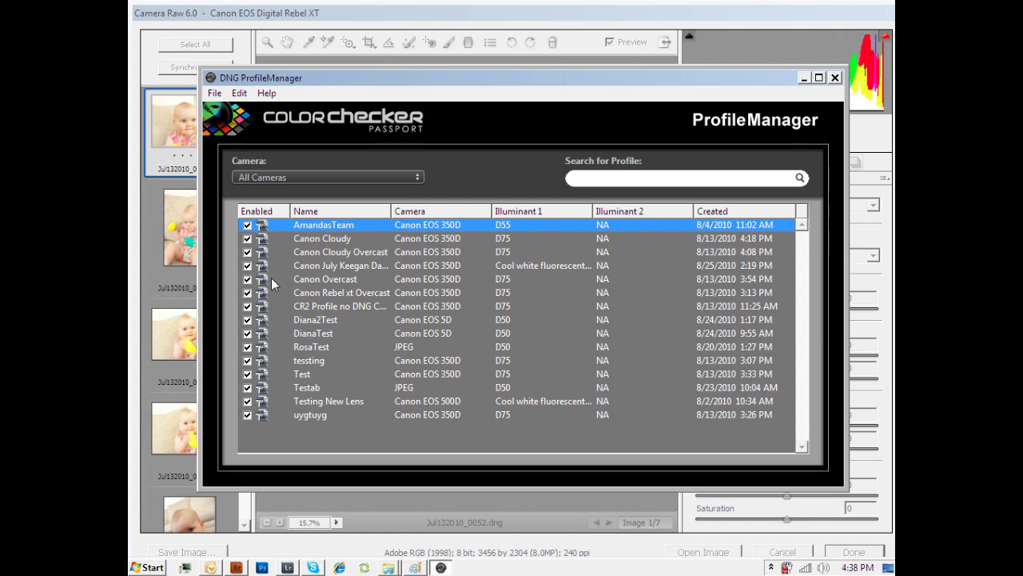
Disable the first listed profile together with the Canon Cloudy and Canon July daylight profiles
click(248, 225)
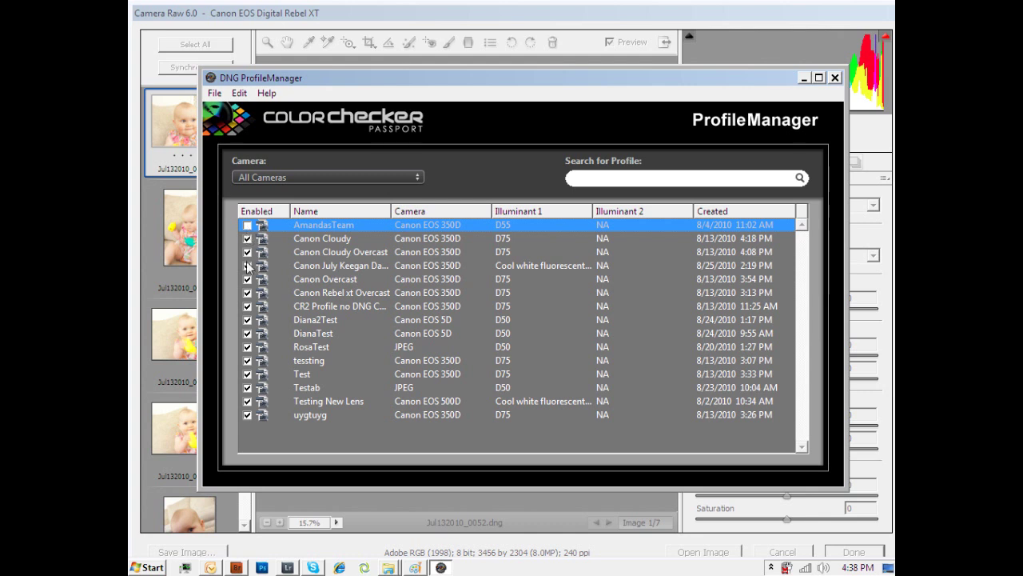
shift+click(308, 240)
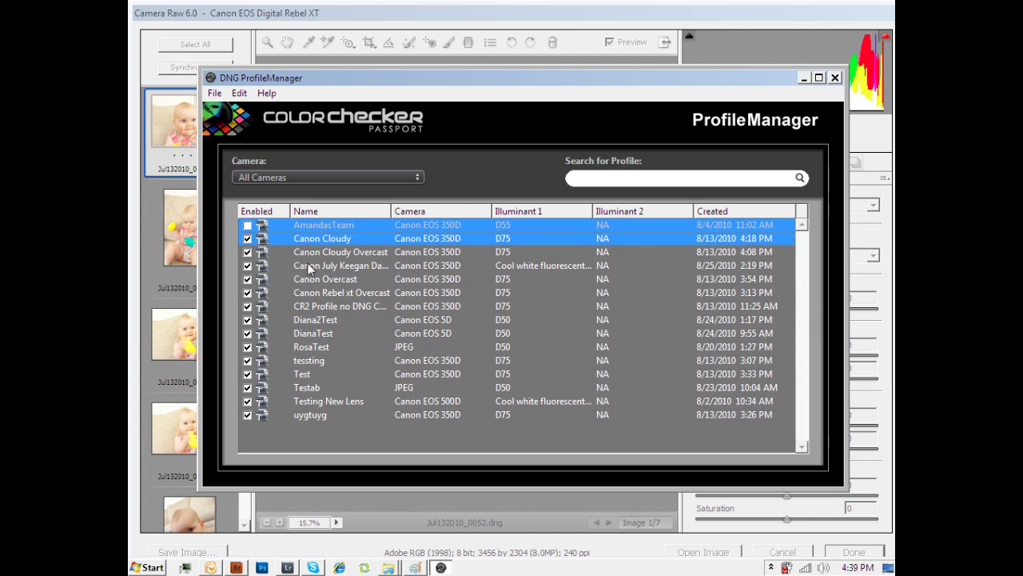
ctrl+click(307, 266)
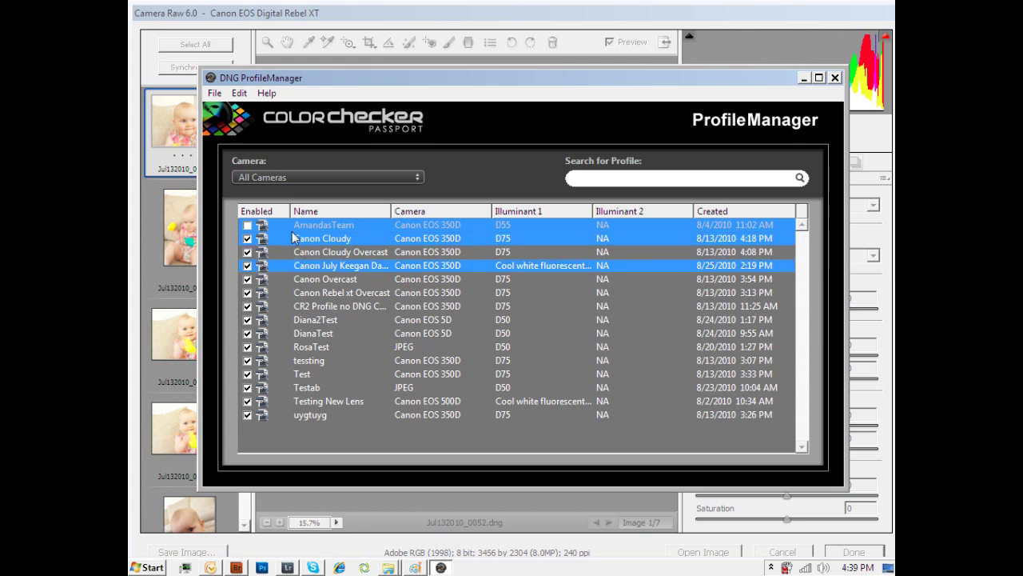
click(214, 97)
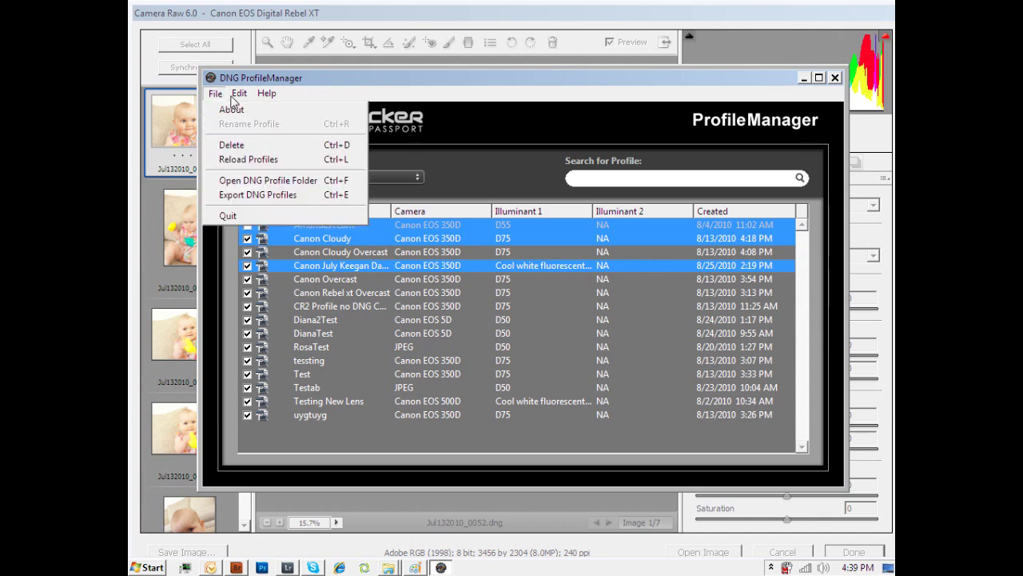
mouse_move(239, 96)
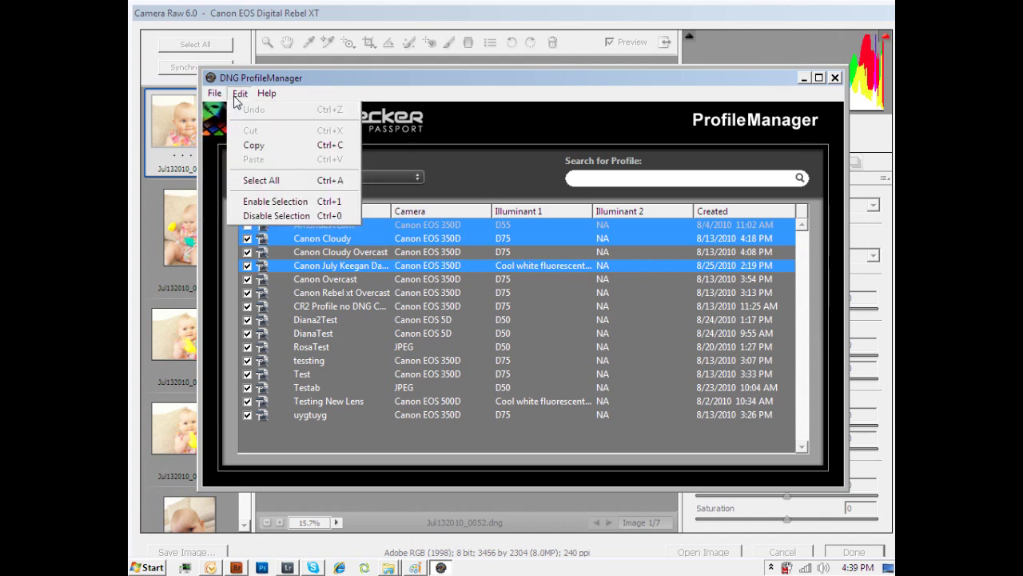
click(257, 216)
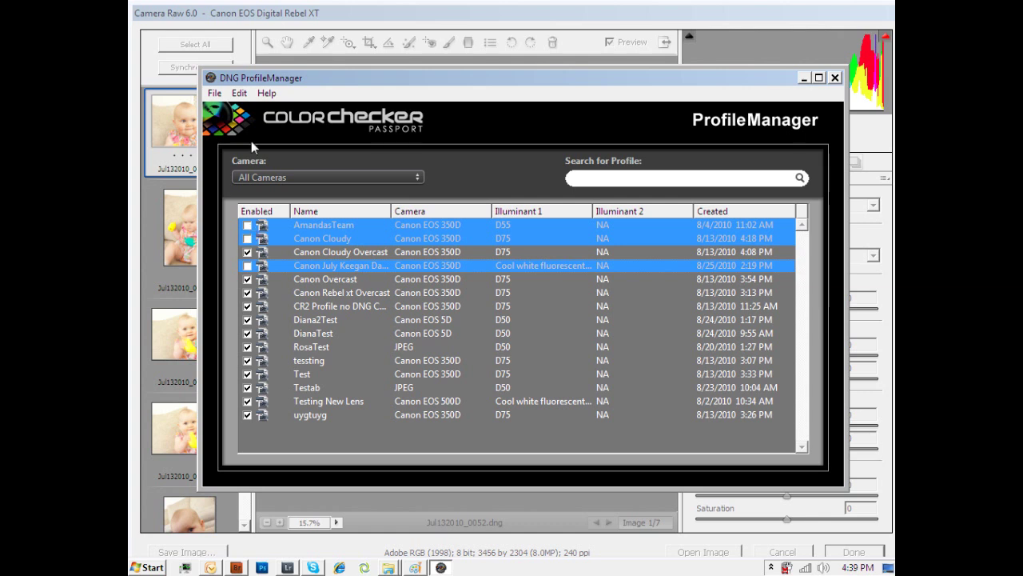
Re-enable the three selected profiles and reduce the selection to the first profile in the list
click(239, 94)
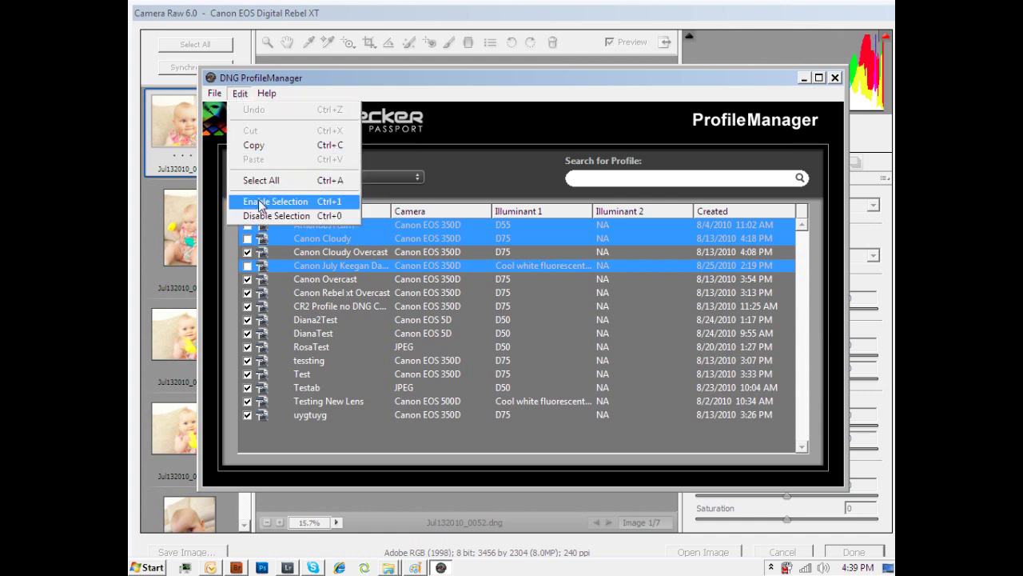
click(260, 202)
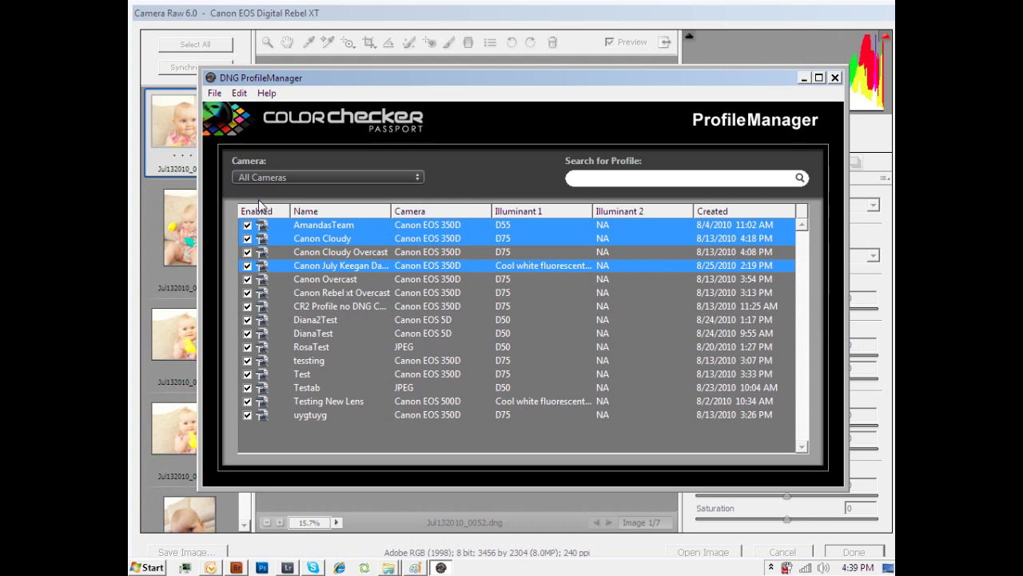
click(300, 221)
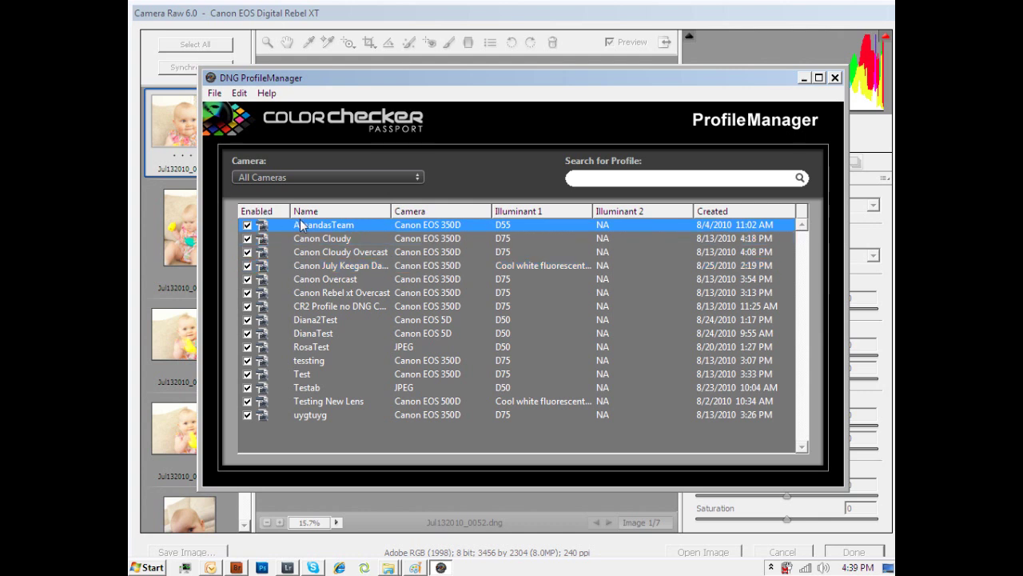
Widen the Name column and rename the Canon July daylight profile by removing the word "July" from its name
click(308, 266)
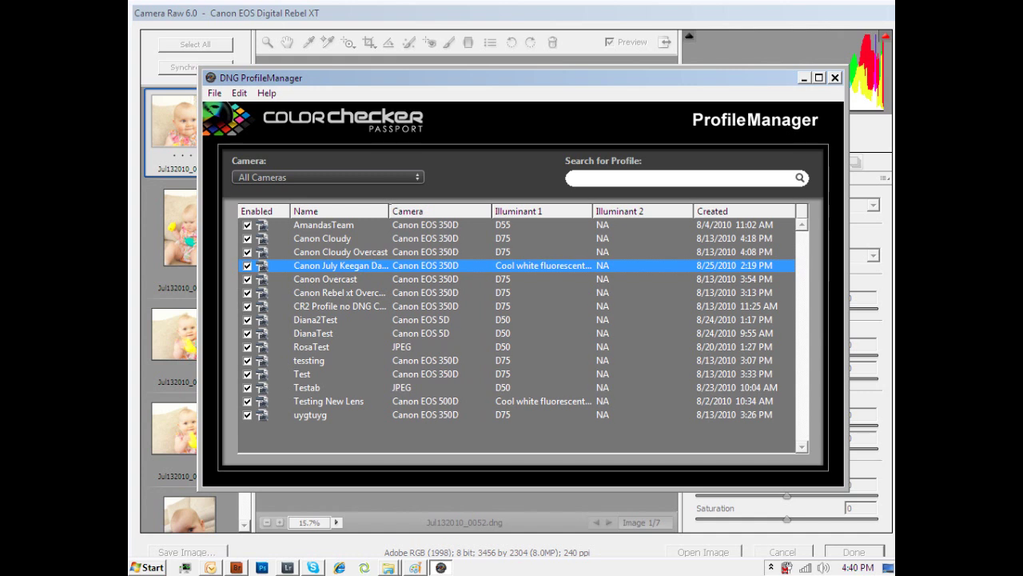
drag(389, 211, 419, 211)
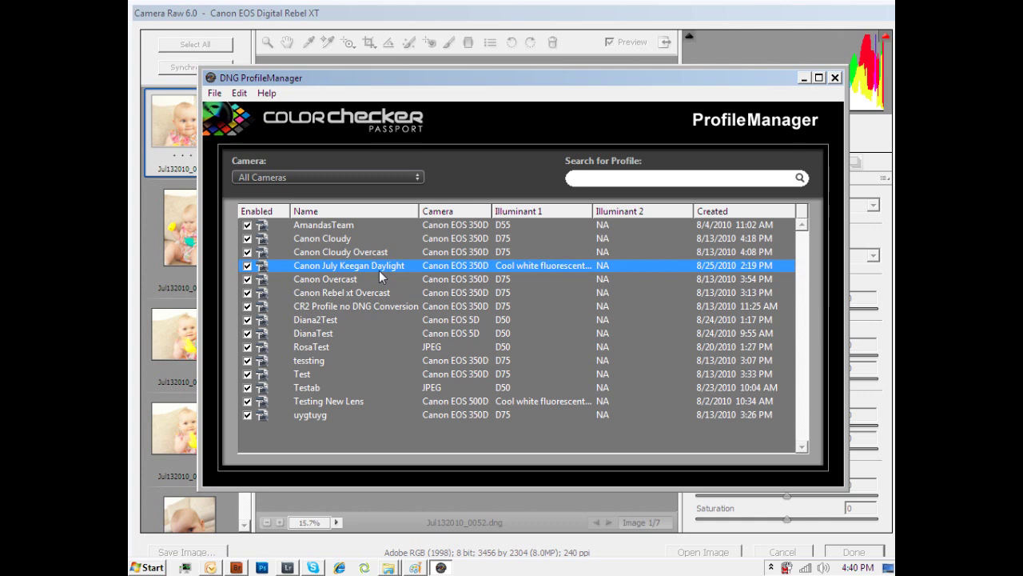
click(216, 93)
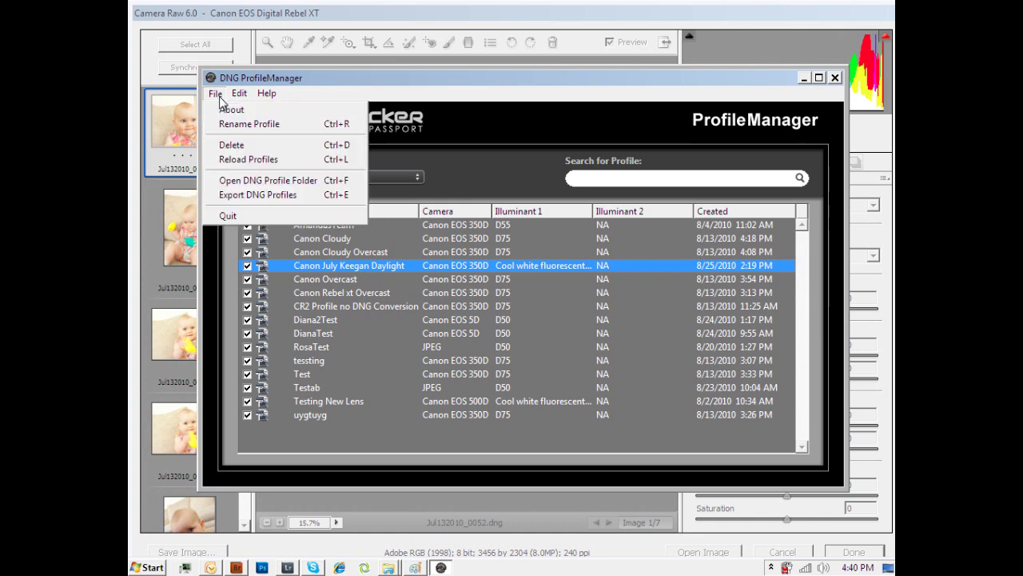
click(235, 124)
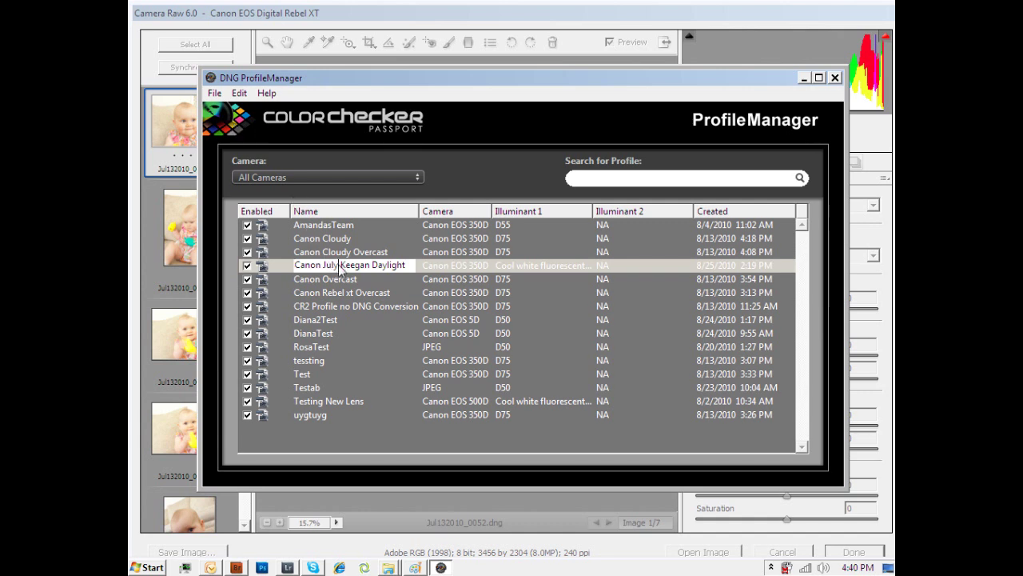
key(BackSpace)
key(BackSpace)
key(BackSpace)
key(BackSpace)
key(BackSpace)
click(339, 279)
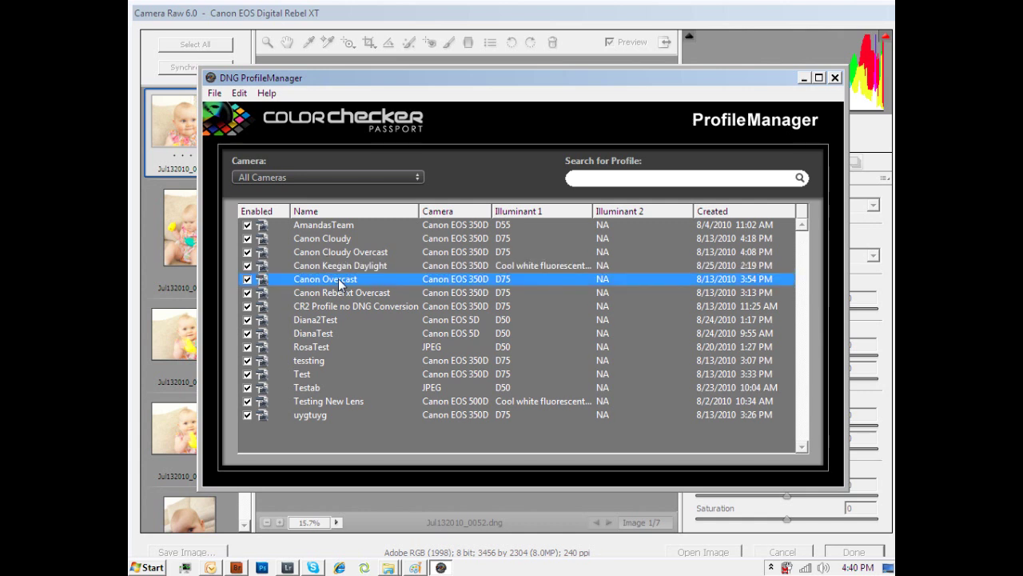
click(342, 266)
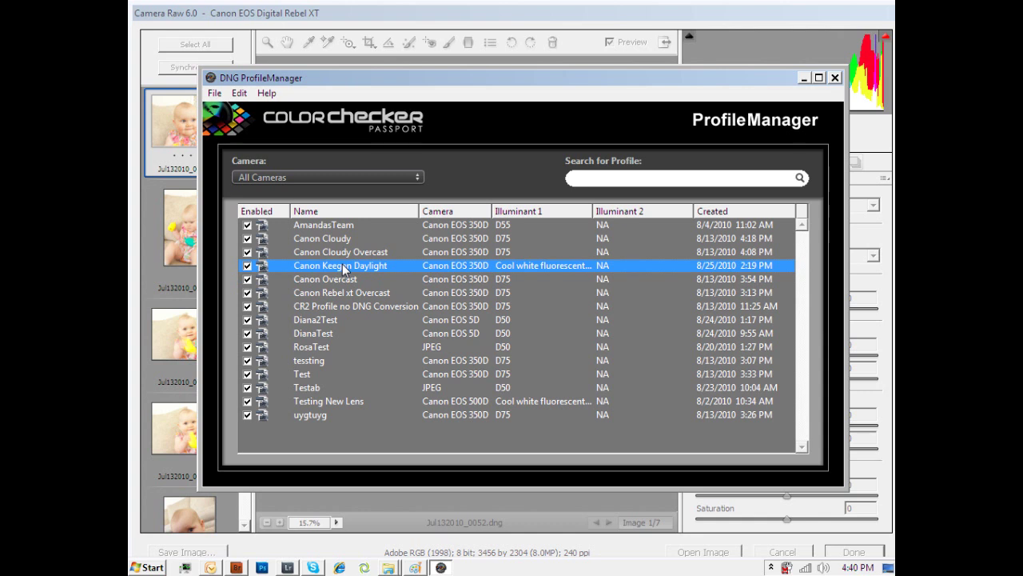
Sort the profile list by Illuminant 1, Name, Camera, and finally by creation date with the newest first
click(557, 210)
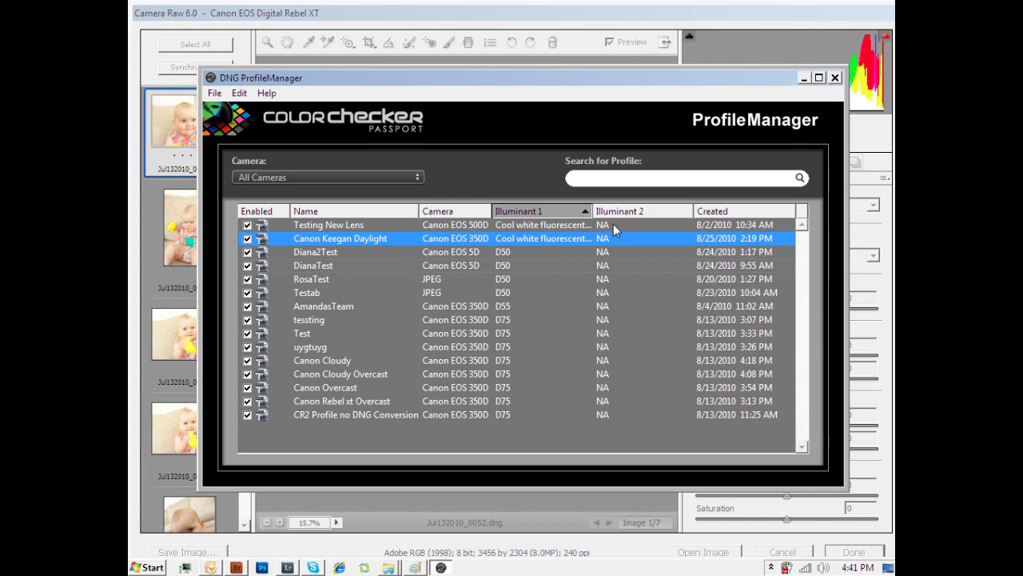
click(383, 212)
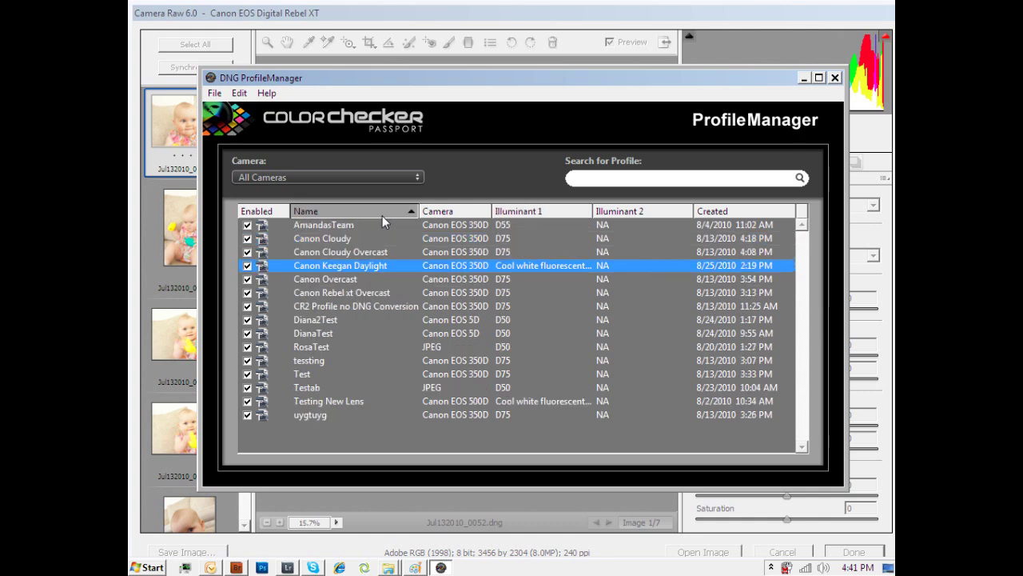
click(468, 210)
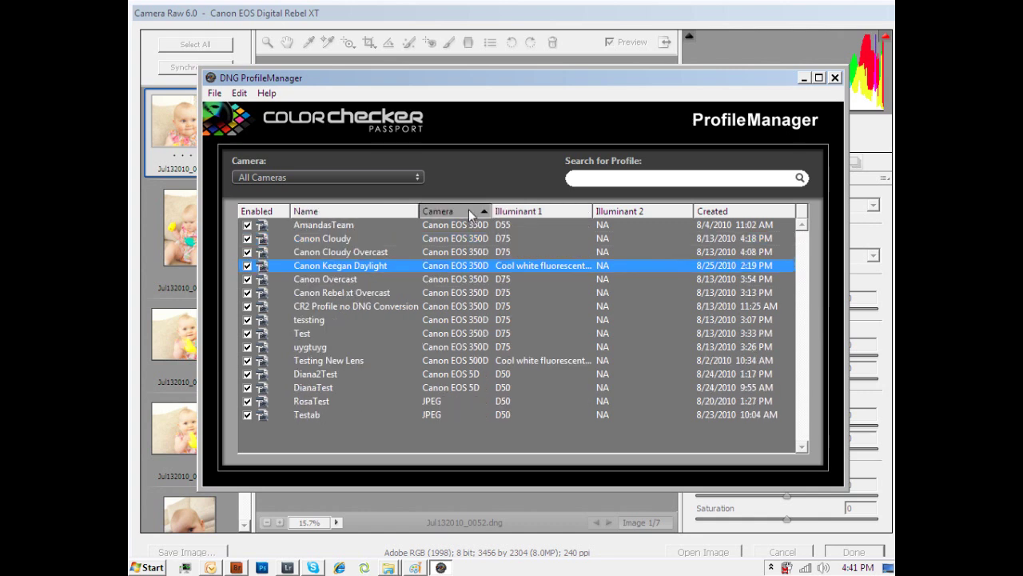
click(535, 213)
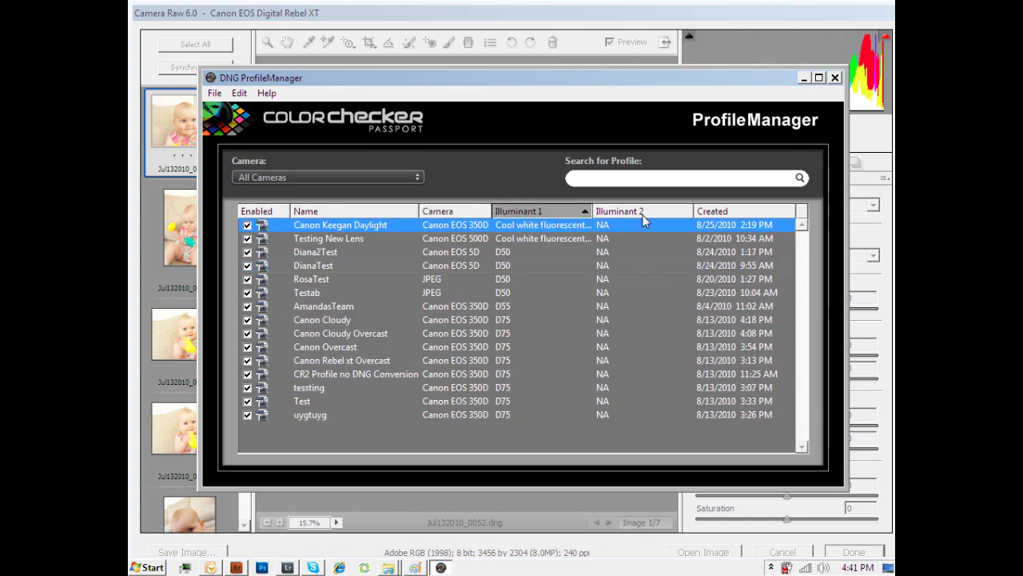
click(740, 212)
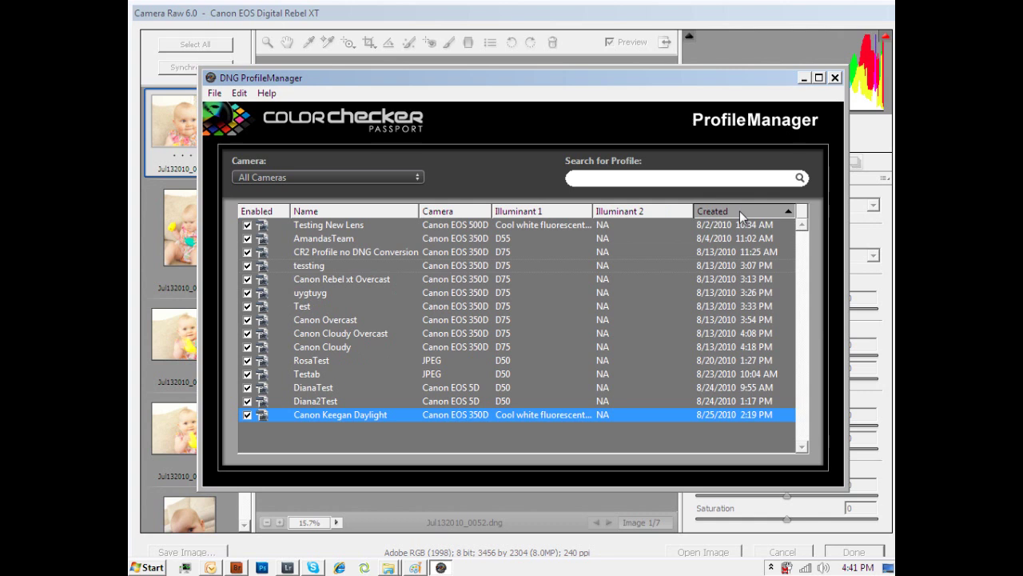
click(740, 211)
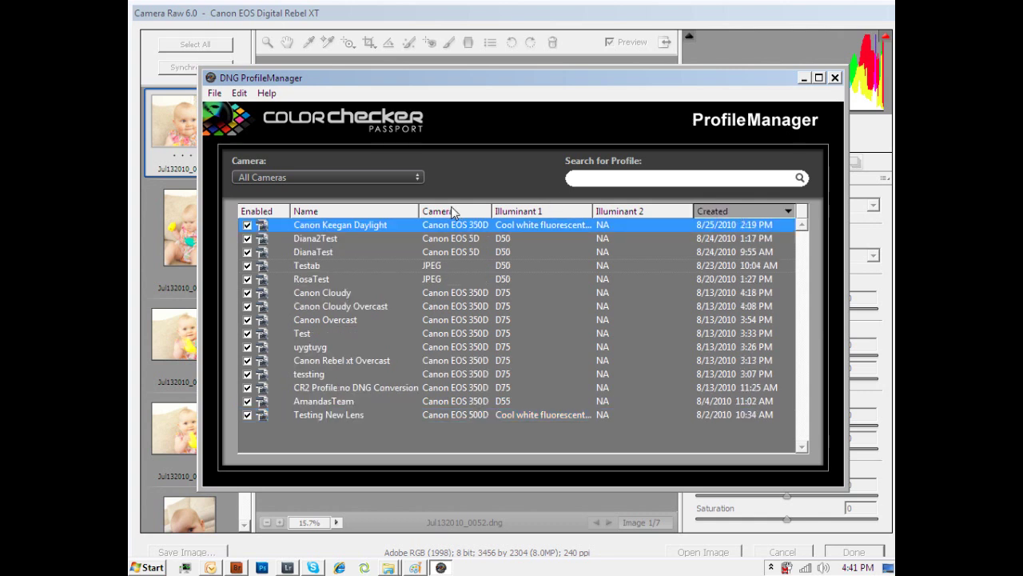
Search the profiles for "test" and clear the search text again
click(595, 180)
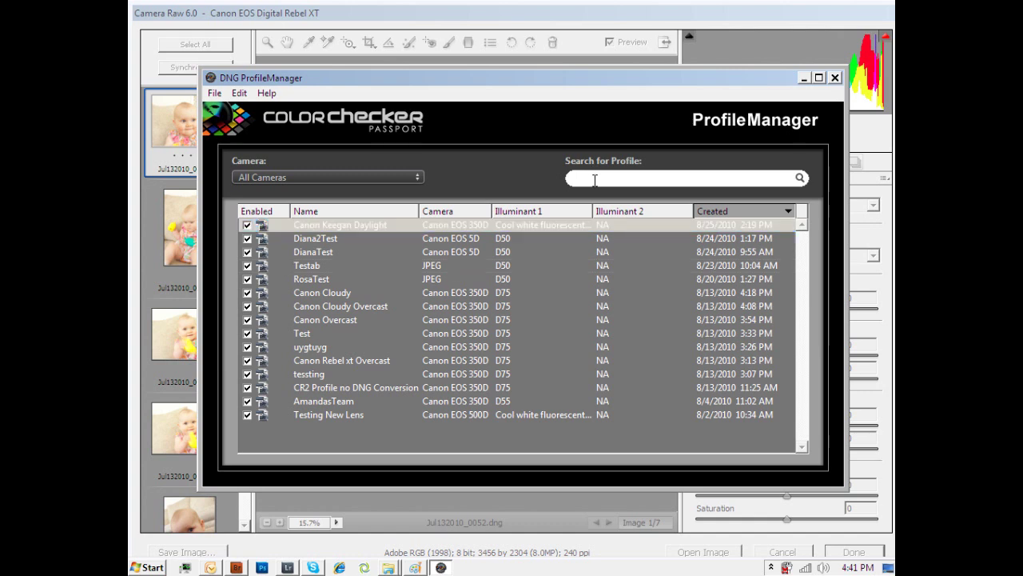
text(t)
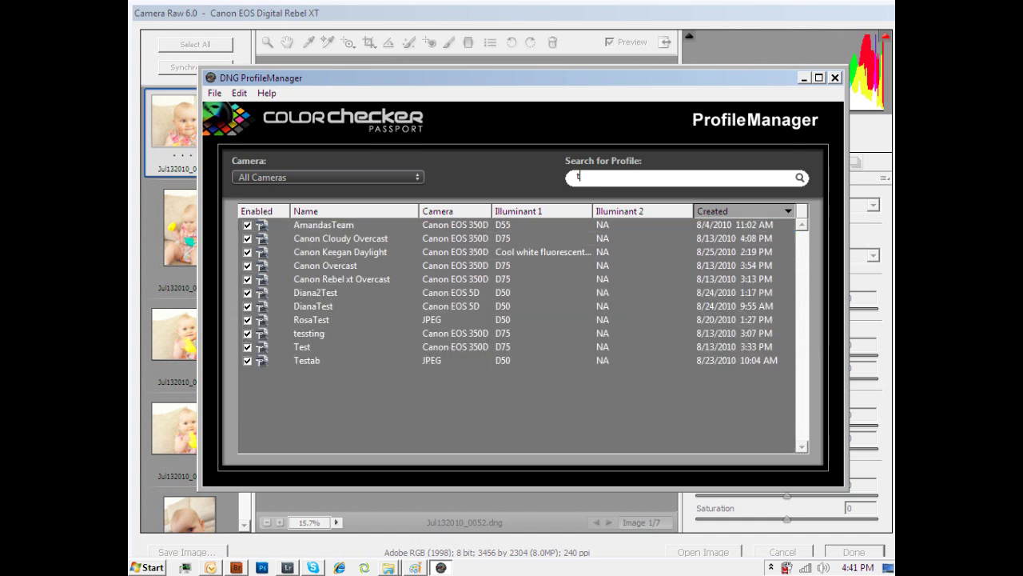
text(est)
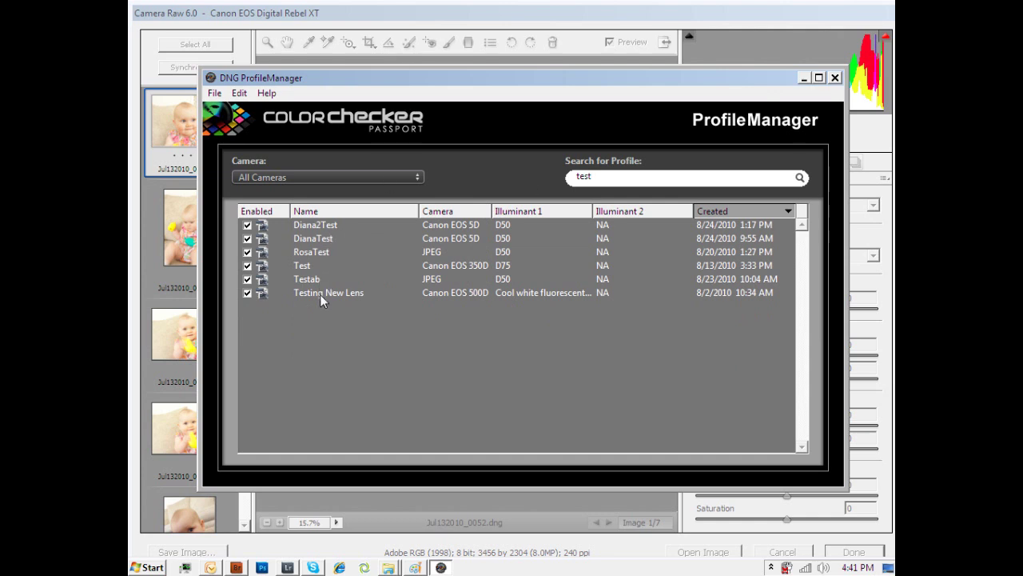
key(BackSpace)
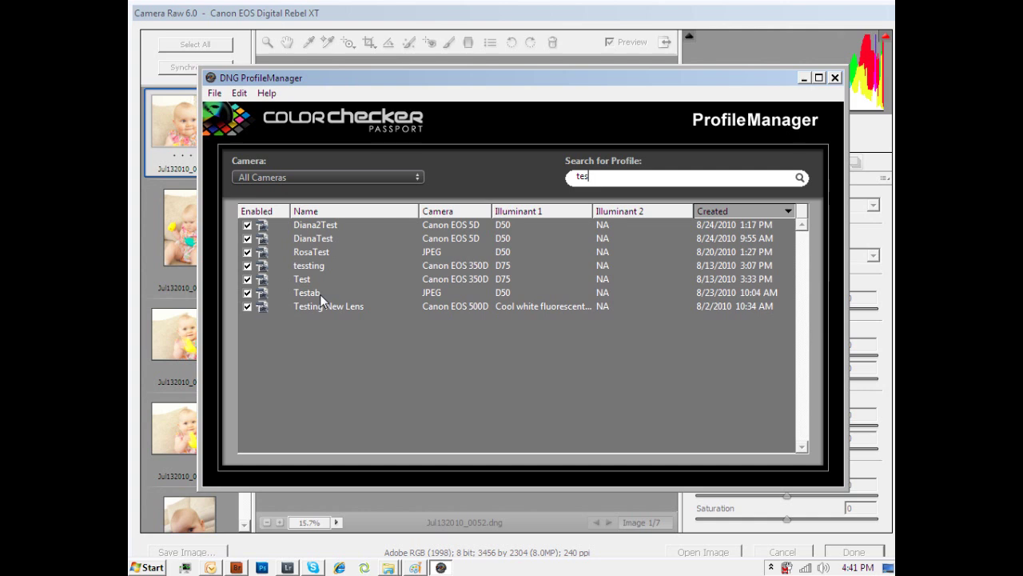
key(BackSpace)
key(BackSpace)
key(BackSpace)
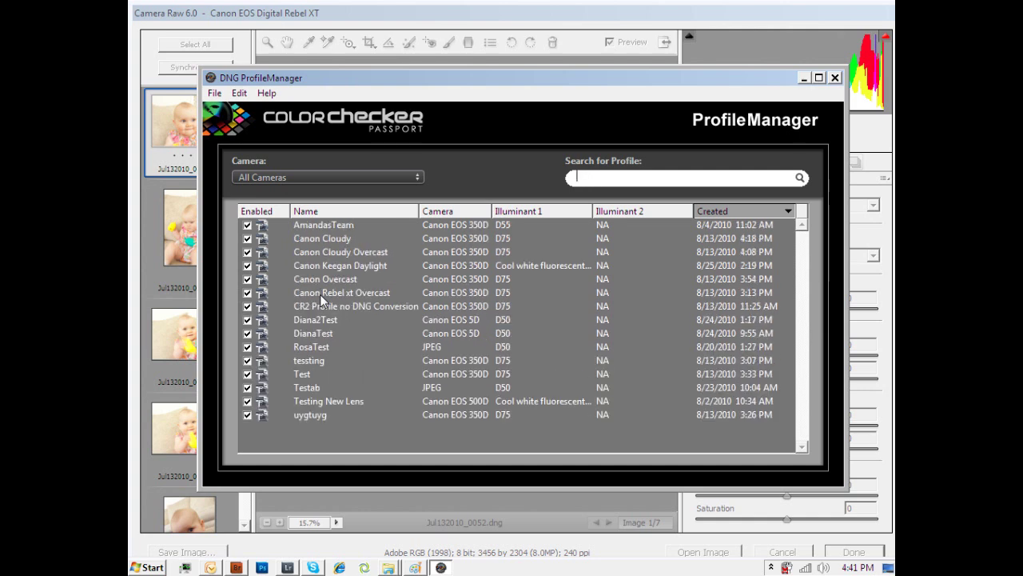